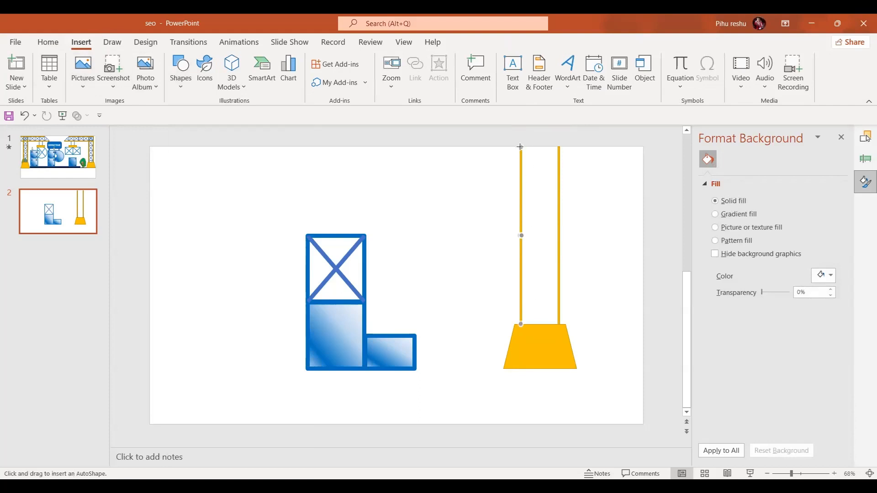
Draw two horizontal lines between the yellow poles, one at their upper ends and one about 2.16 cm below
drag(522, 147, 559, 146)
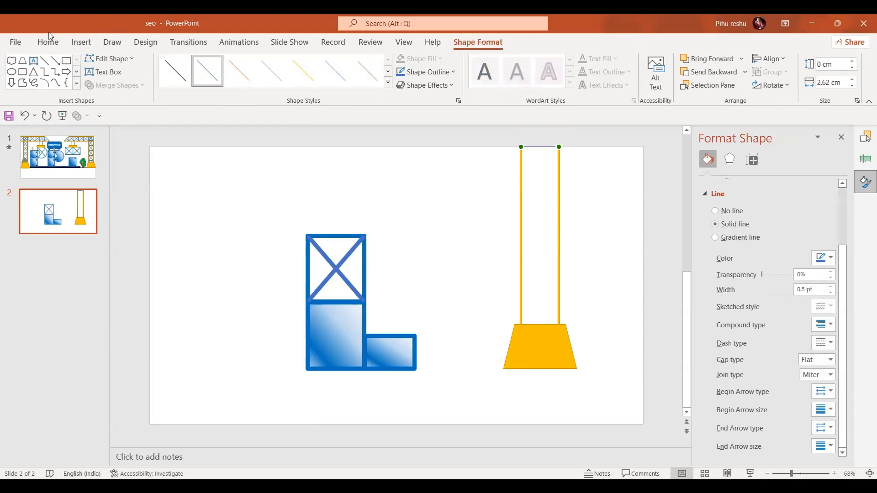
click(44, 60)
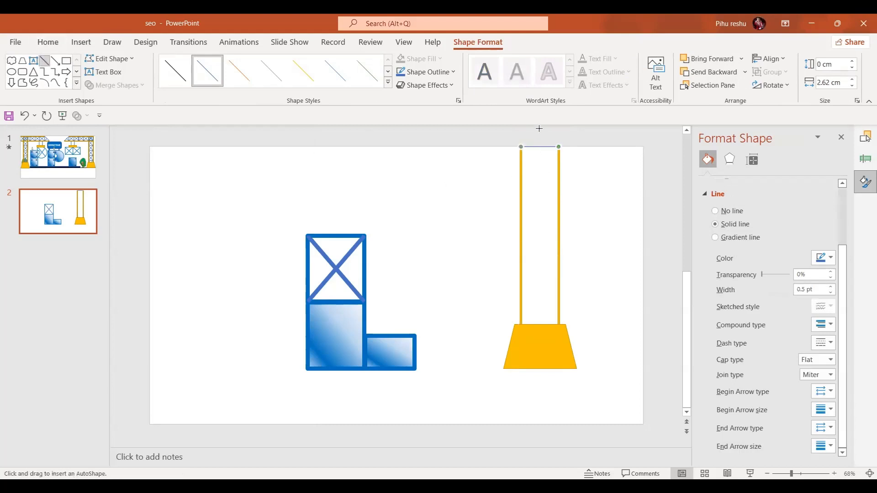
drag(520, 179, 560, 180)
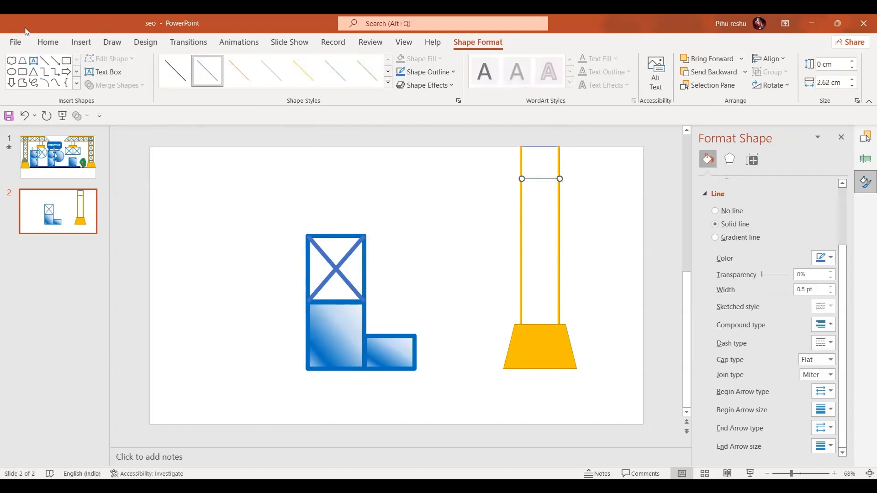
Draw two crossing diagonals between the two horizontal lines and group the four lines as one brace section
click(45, 61)
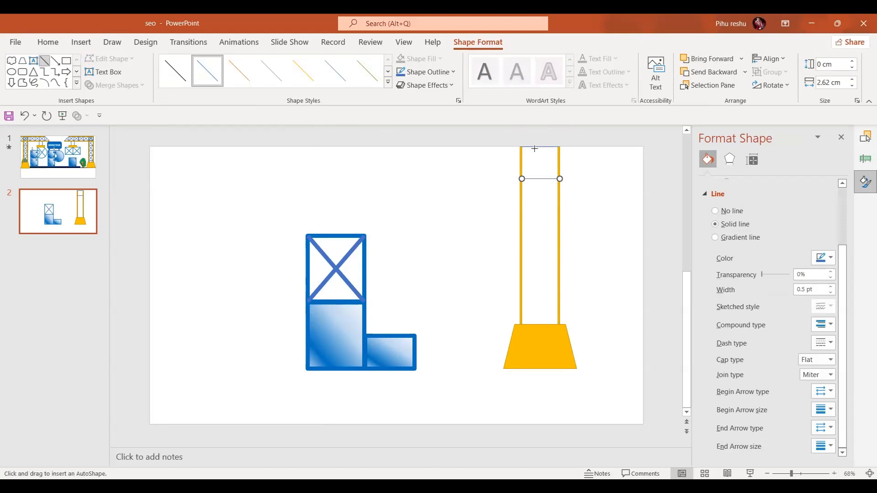
drag(521, 147, 559, 179)
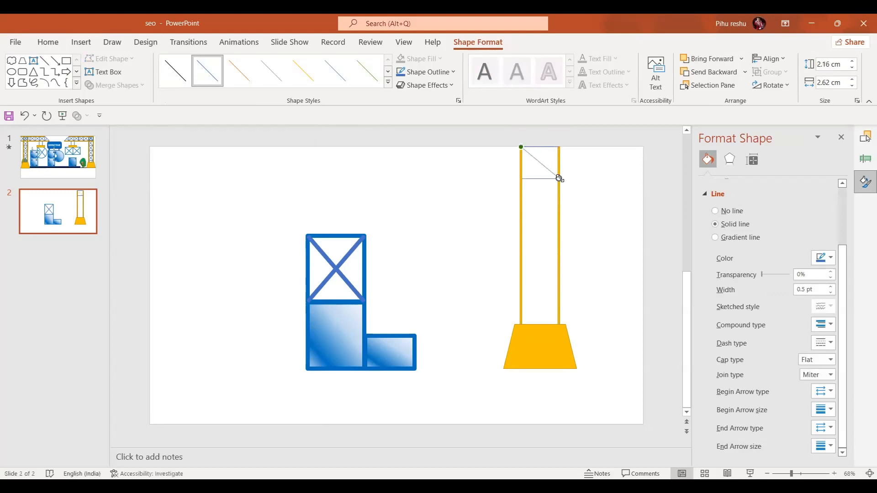
click(45, 61)
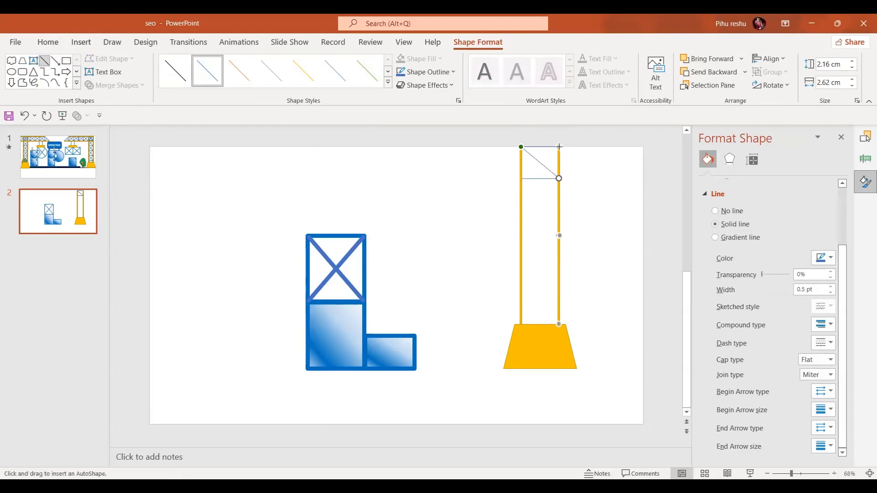
drag(560, 146, 520, 176)
drag(495, 136, 625, 212)
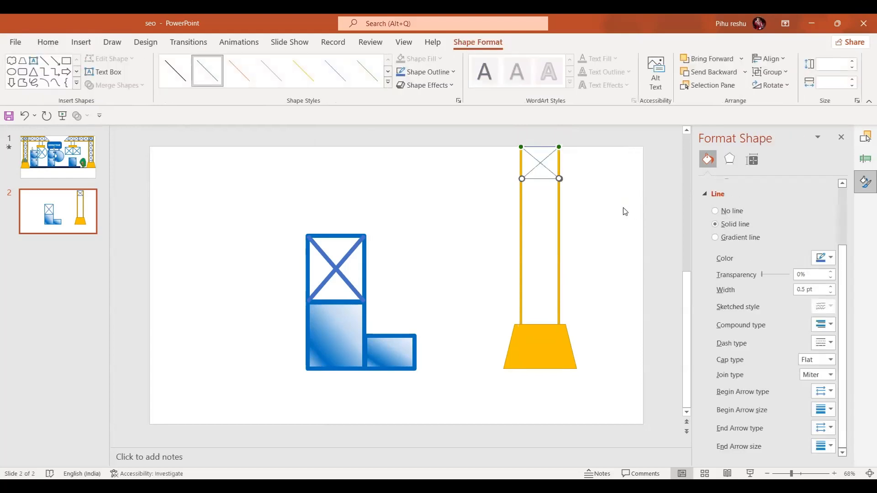
key(ctrl+g)
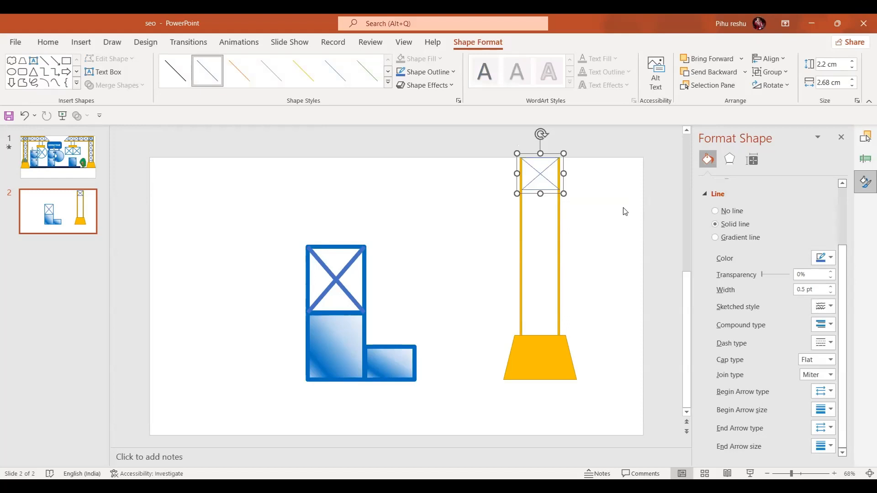
Duplicate the brace section five times, stacking the copies down between the yellow poles to the base
key(ctrl+d)
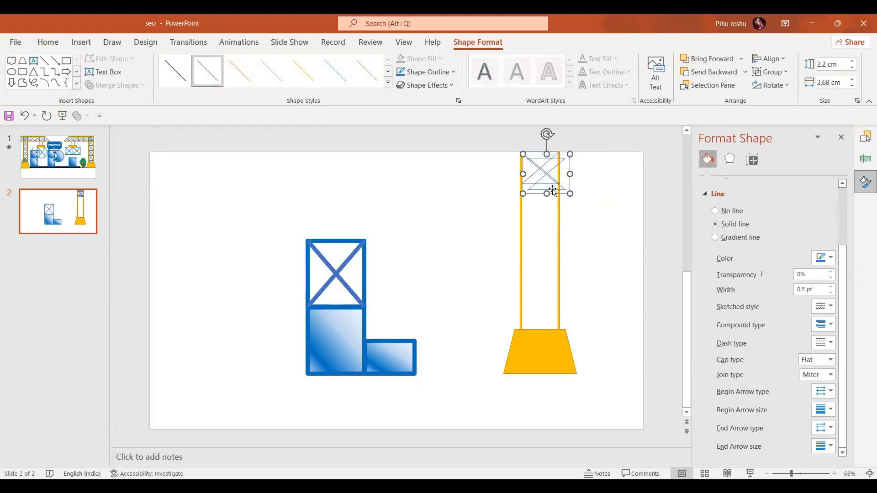
drag(552, 189, 548, 211)
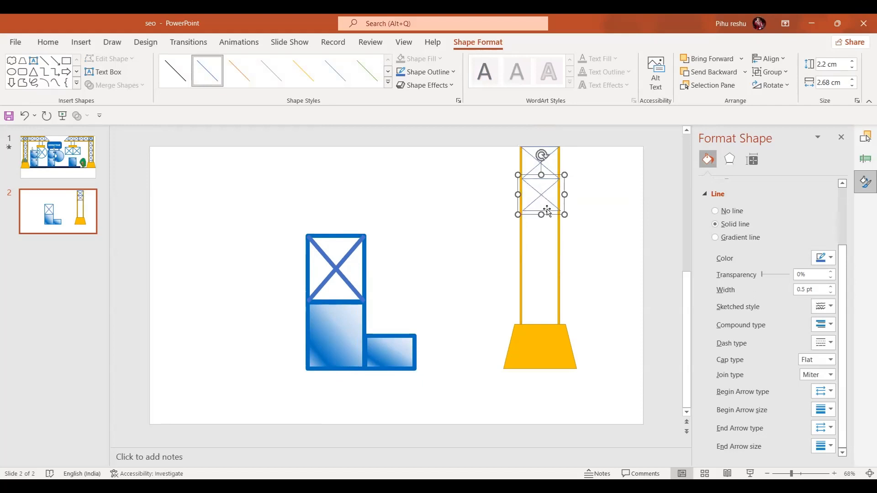
key(ctrl+d)
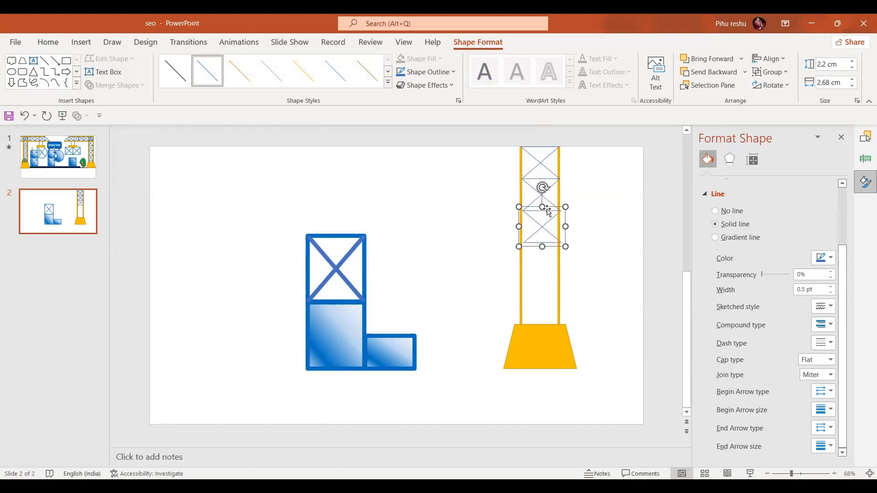
key(ctrl+d)
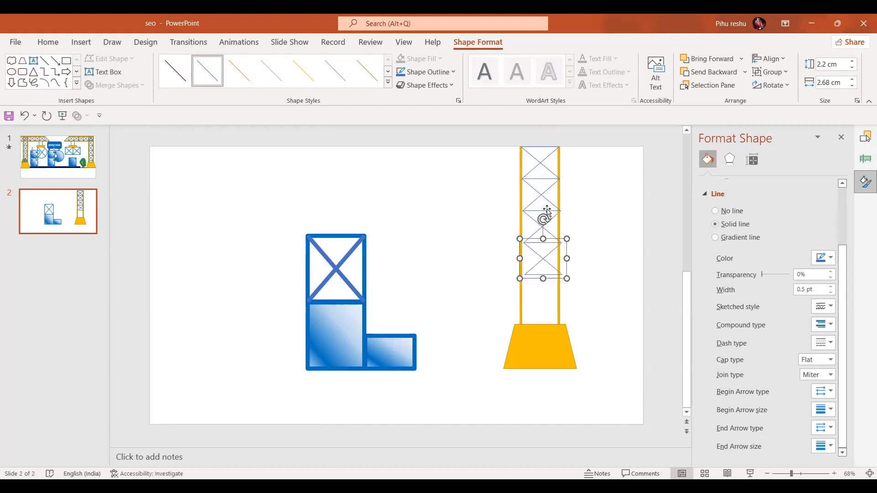
key(ctrl+d)
key(ctrl+d)
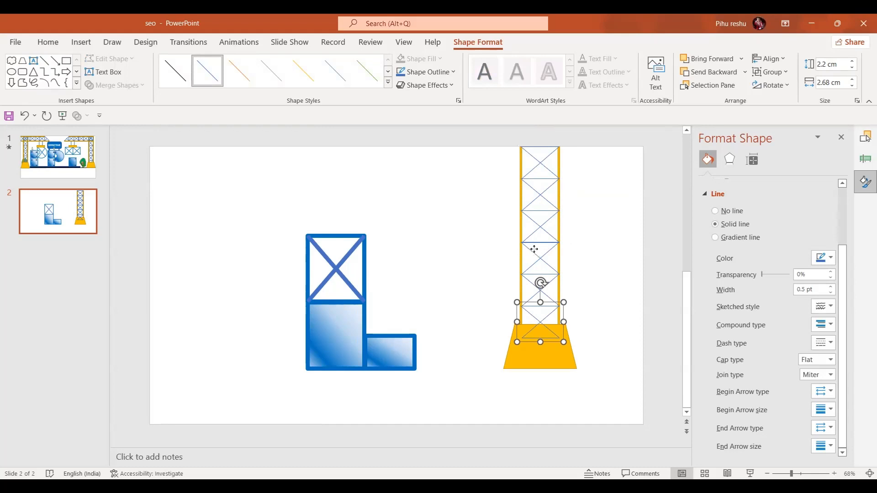
Nudge the lower brace sections down so that they line up edge to edge along the tower
click(535, 251)
key(ctrl+Down)
key(ctrl+Down)
key(ctrl+Down)
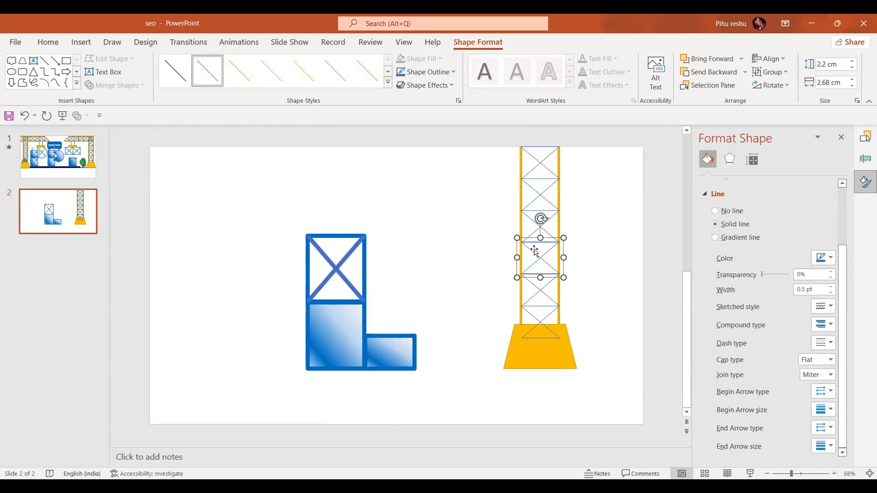
drag(534, 251, 549, 325)
key(ctrl+Down)
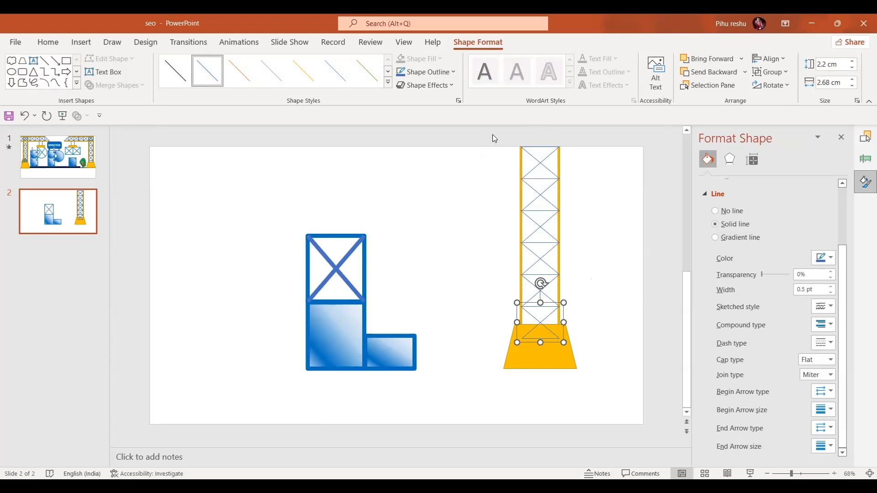
Group the poles with all brace sections and send the group behind the yellow base
drag(507, 139, 575, 353)
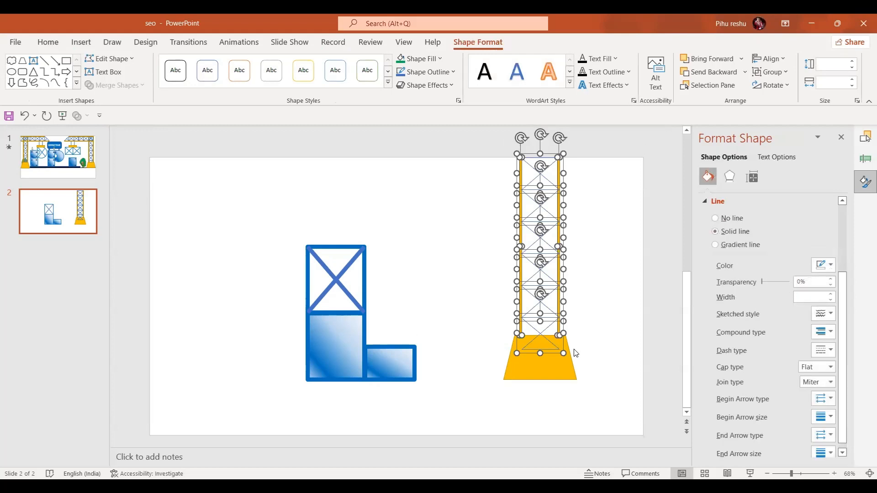
key(ctrl+g)
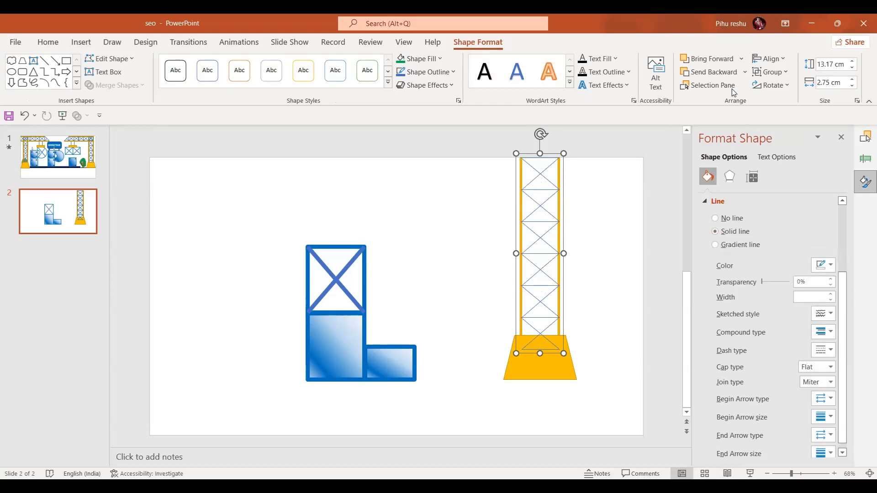
click(728, 77)
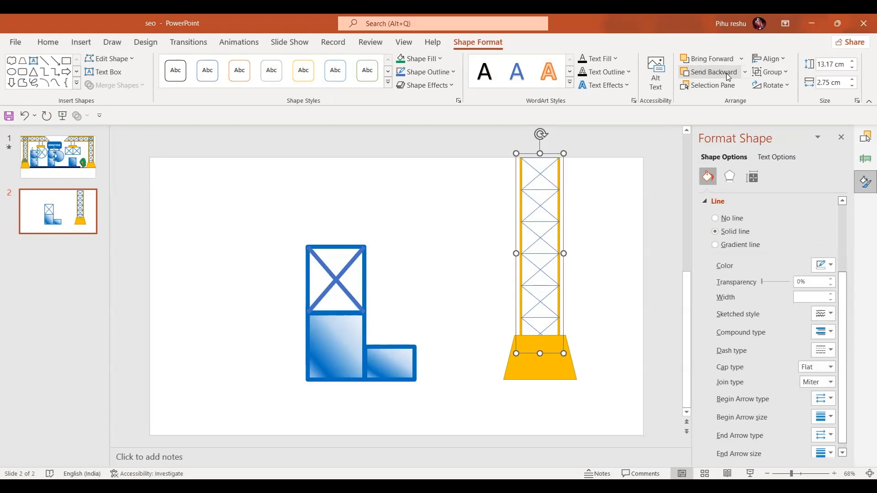
Duplicate the tower lattice, rotate the copy right 90°, and place it across the tower's upper end as the crane arm
key(ctrl+d)
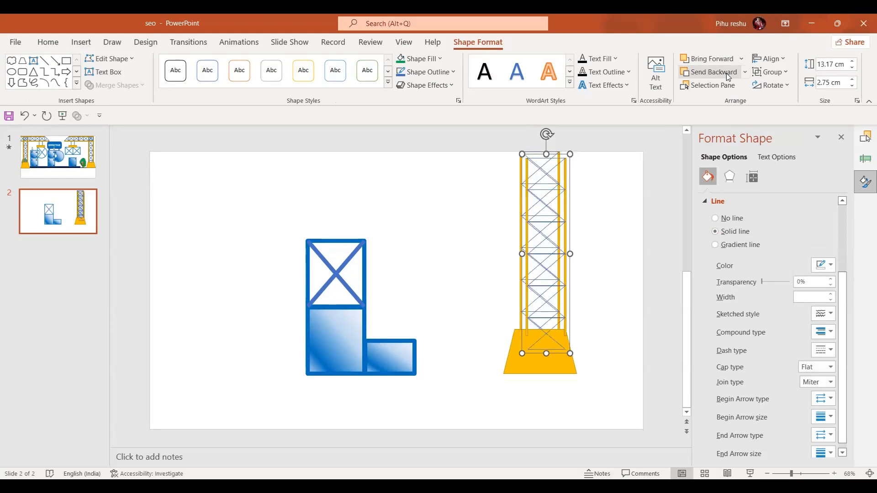
click(785, 86)
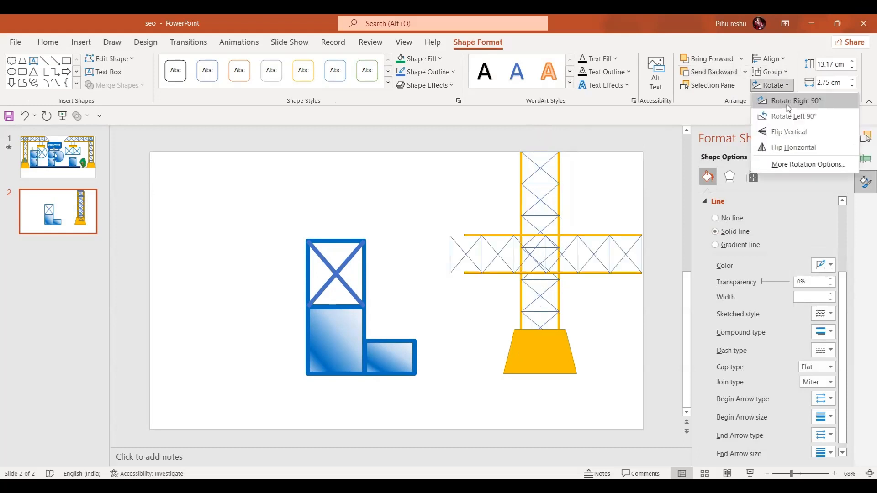
click(789, 108)
drag(595, 273, 516, 188)
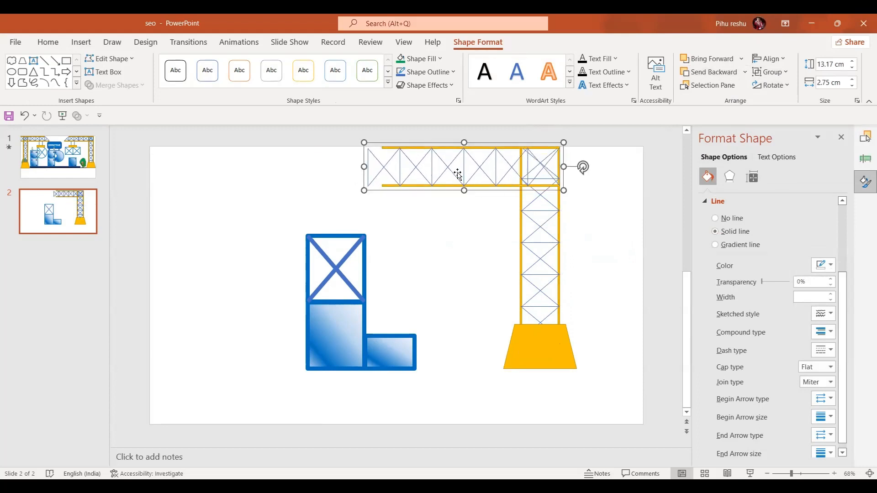
Ungroup the crane arm, and also ungroup the brace section at its free end
click(783, 73)
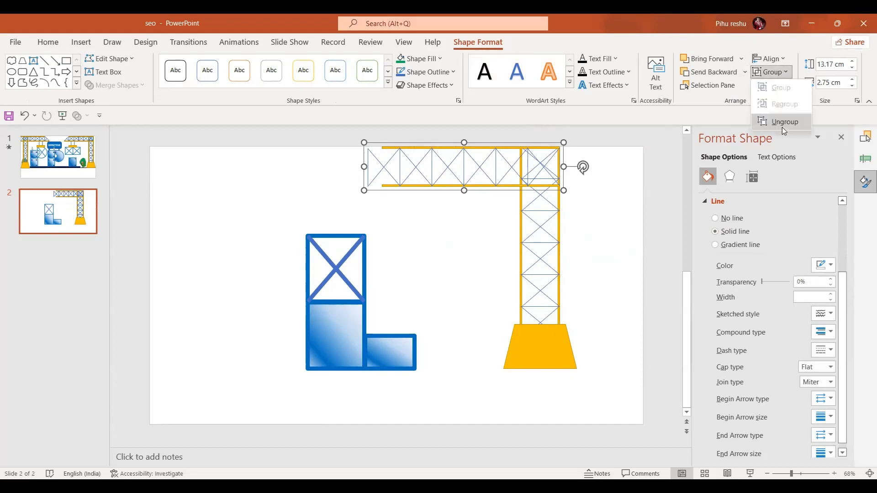
click(783, 121)
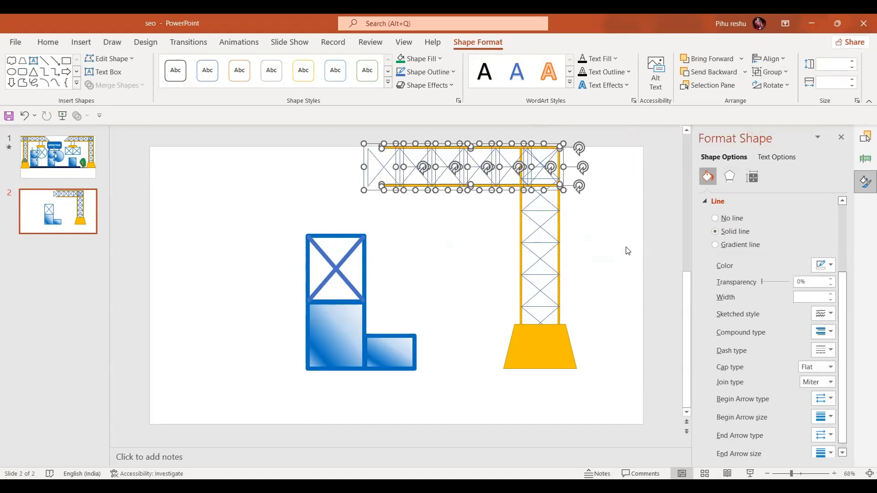
click(626, 249)
click(379, 163)
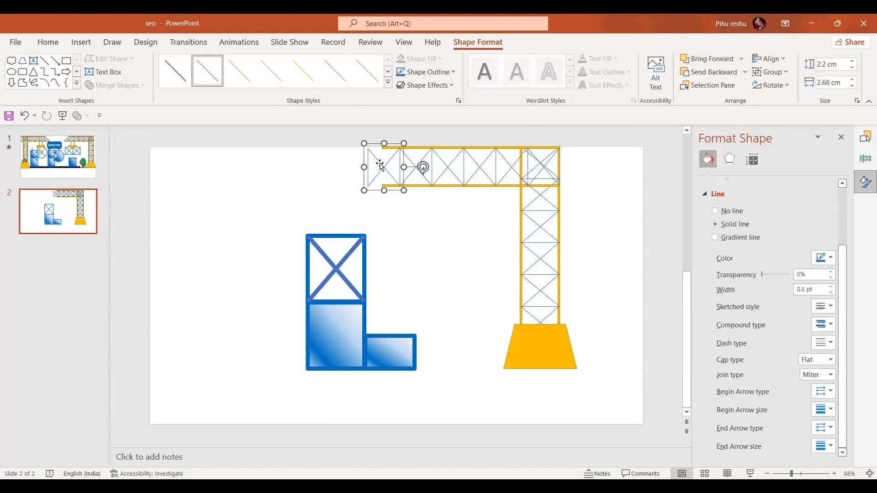
click(777, 73)
click(779, 122)
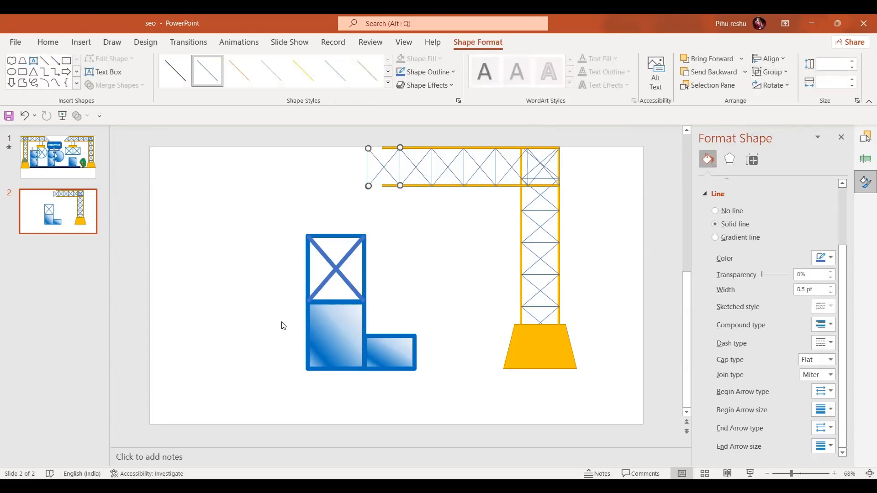
Delete the vertical line at the arm's free end and shorten the upper diagonal there to the crossing point
click(423, 284)
click(368, 169)
key(Delete)
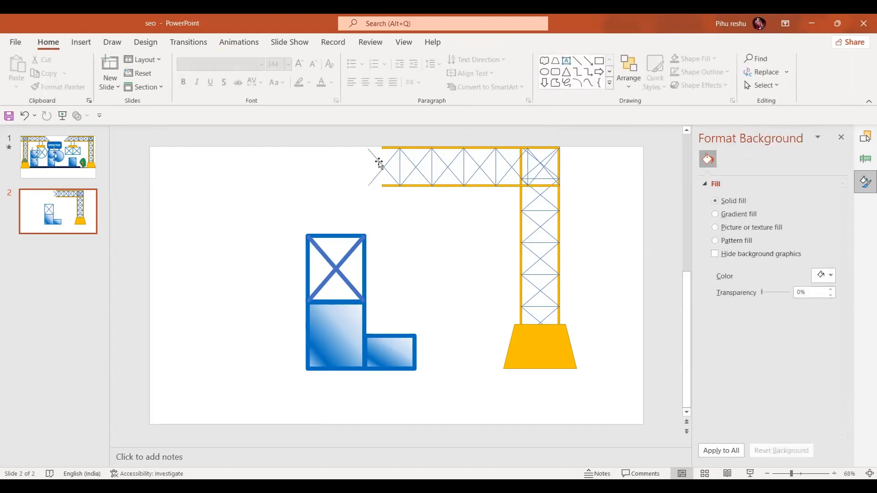
click(378, 160)
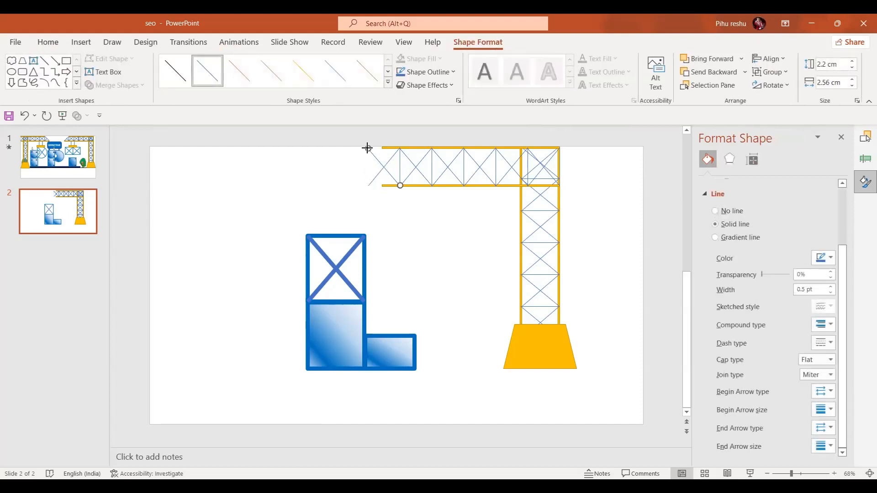
click(384, 166)
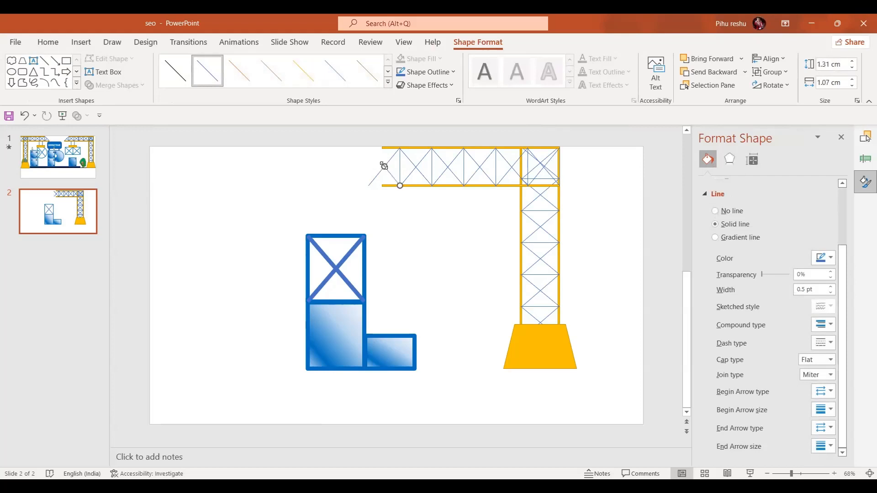
Extend the arm's lower yellow rail to the tip and shorten the upper rail to the first vertical line
click(441, 187)
drag(382, 187, 367, 186)
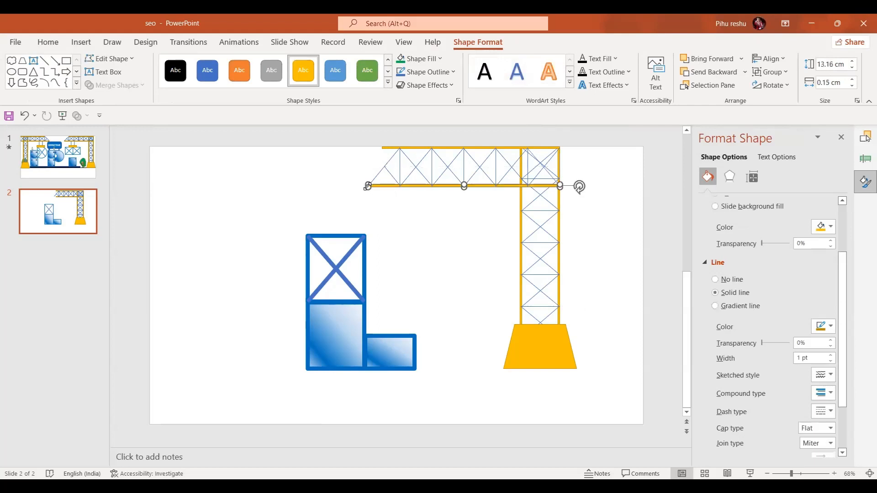
click(381, 148)
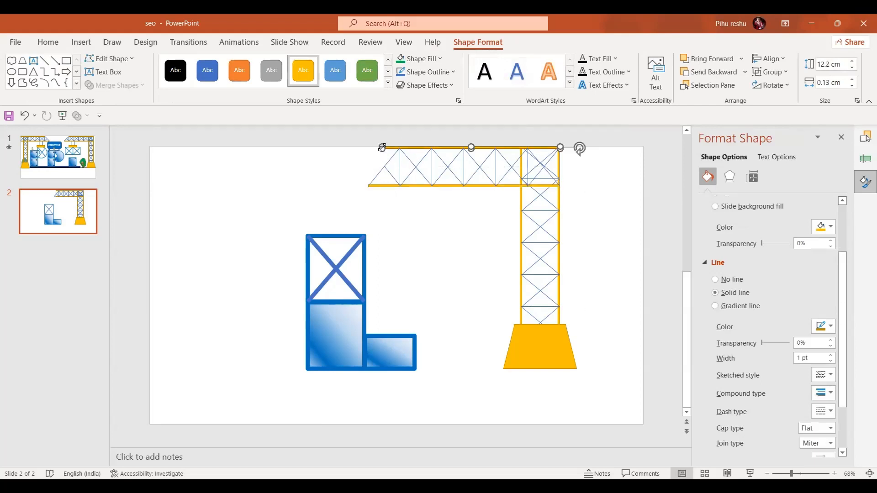
drag(383, 148, 401, 148)
Group all parts of the crane arm and nudge it slightly left to align with the tower
drag(369, 131, 344, 137)
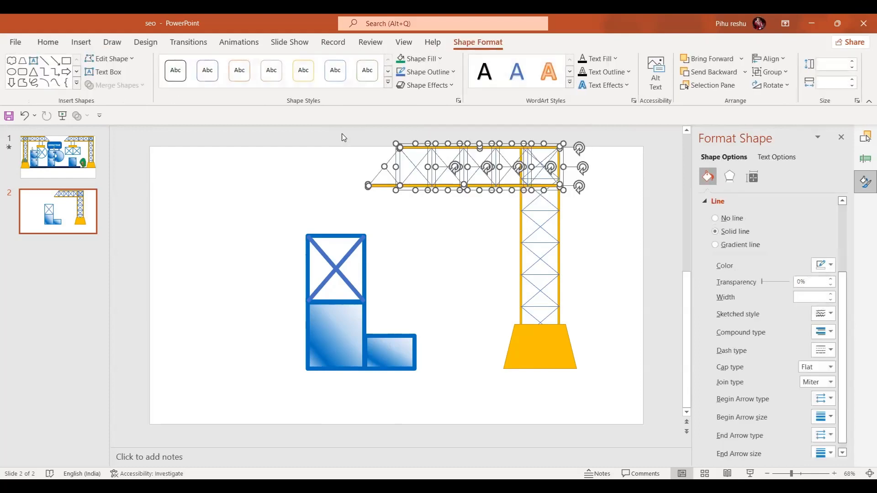
key(ctrl+g)
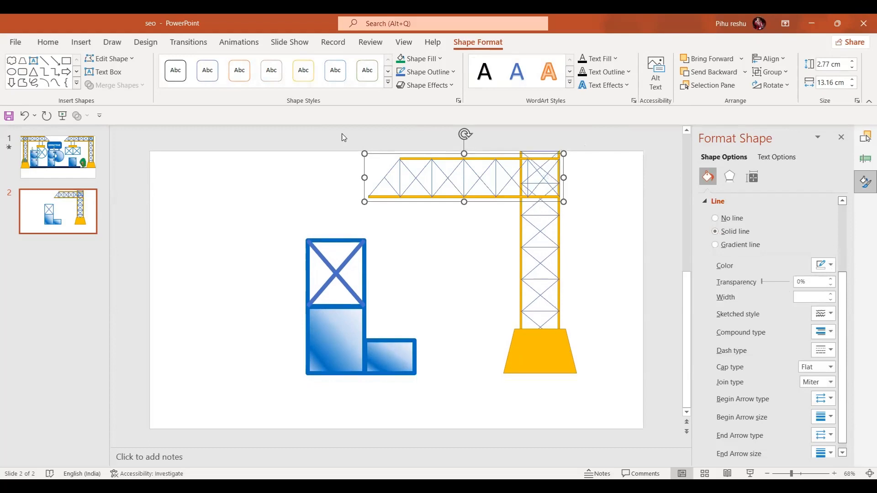
key(ctrl+Left)
key(ctrl+Left)
key(ctrl+Left)
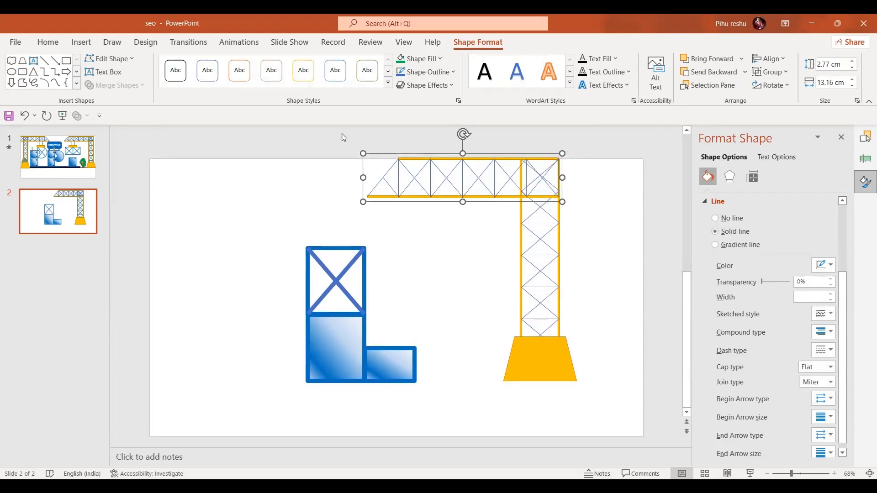
key(ctrl+Right)
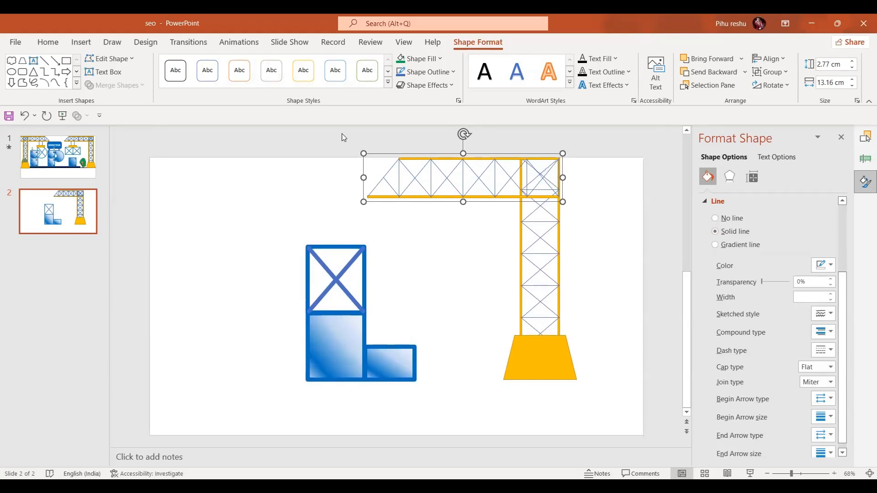
Select the crossed frame and both gradient blocks and move them right until they stand beneath the crane arm's free end
drag(265, 221, 457, 421)
key(Right)
key(Right)
key(Right)
key(Right)
key(Right)
key(Right)
key(Right)
key(Right)
key(Right)
key(Right)
key(Right)
key(Right)
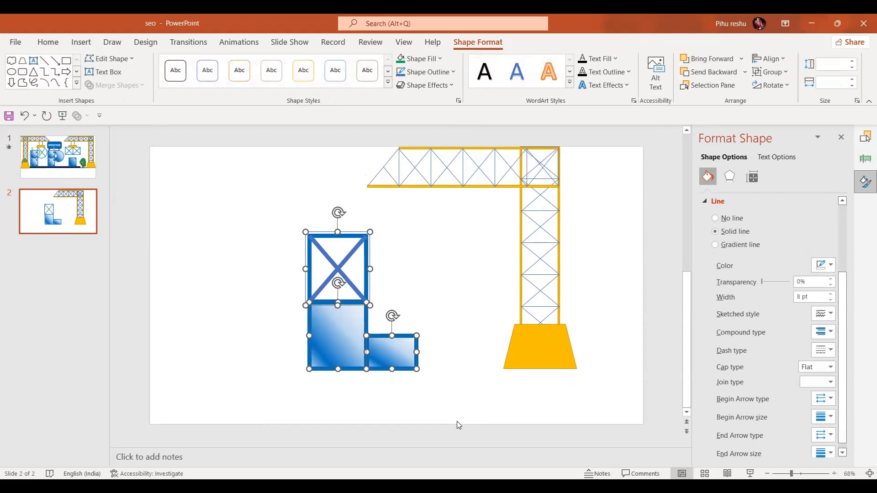
key(Up)
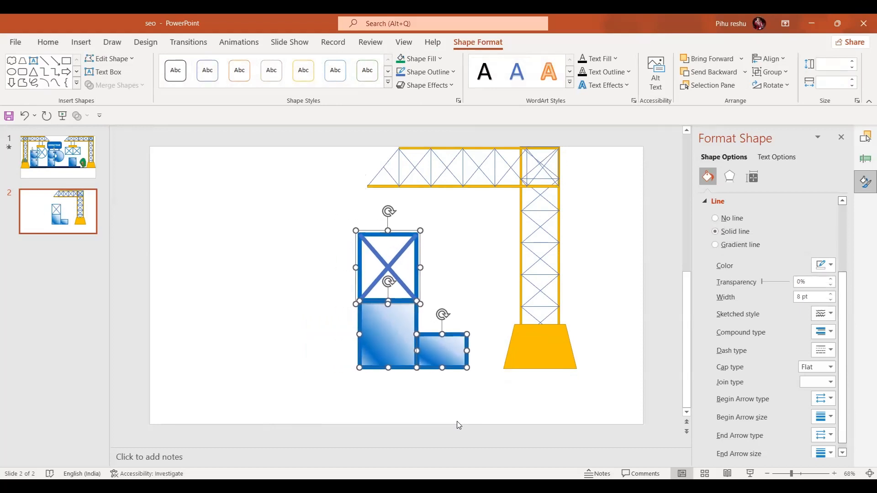
key(Right)
key(Right)
key(Right)
key(Right)
key(Right)
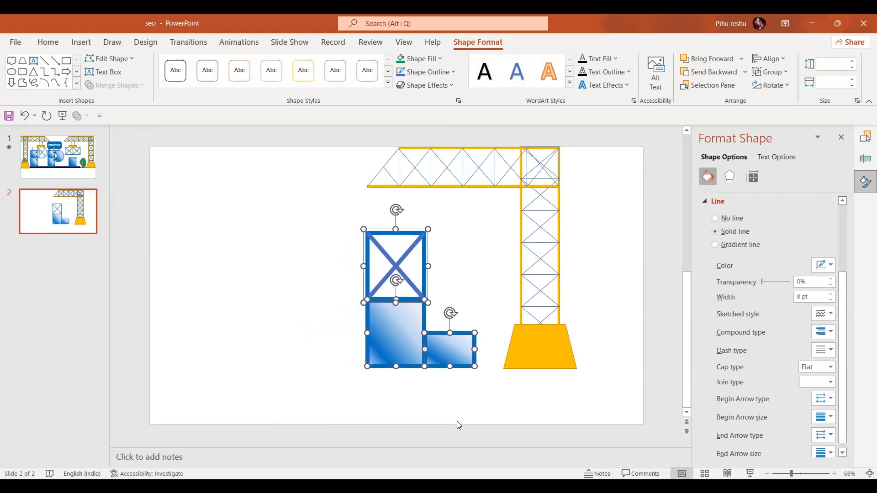
key(ctrl+Down)
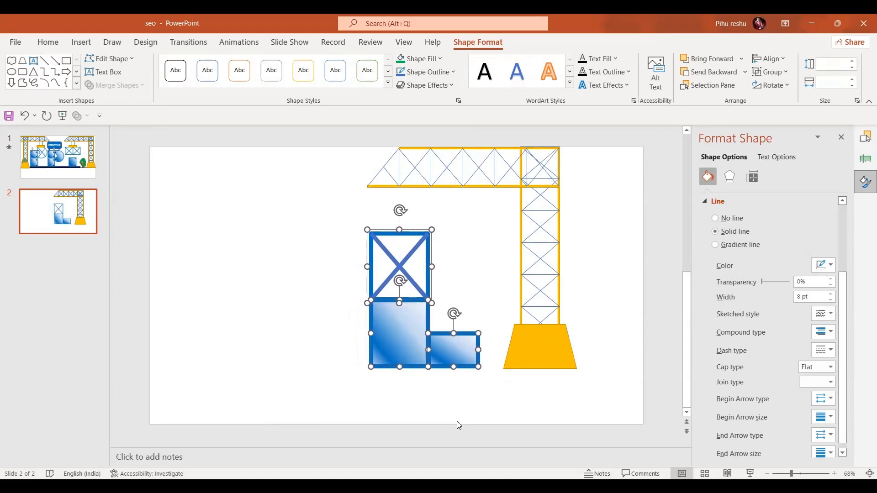
Draw a rectangle about 1.42 cm wide beneath the arm's free end, apply the unfilled blue-outline preset, and shorten it to about 1.23 cm high
click(66, 61)
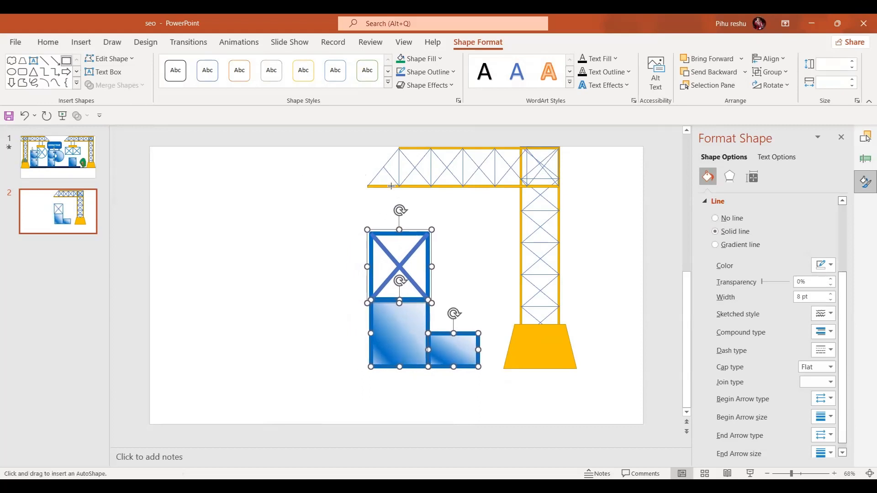
drag(392, 186, 413, 211)
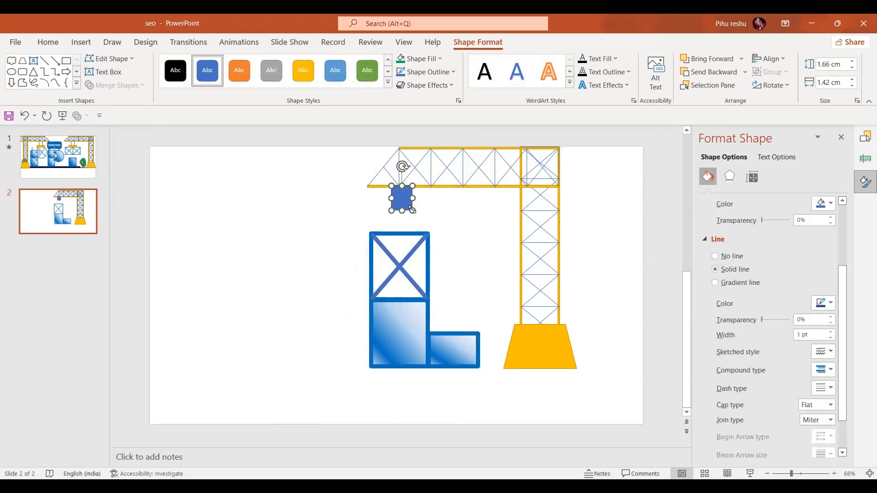
click(388, 82)
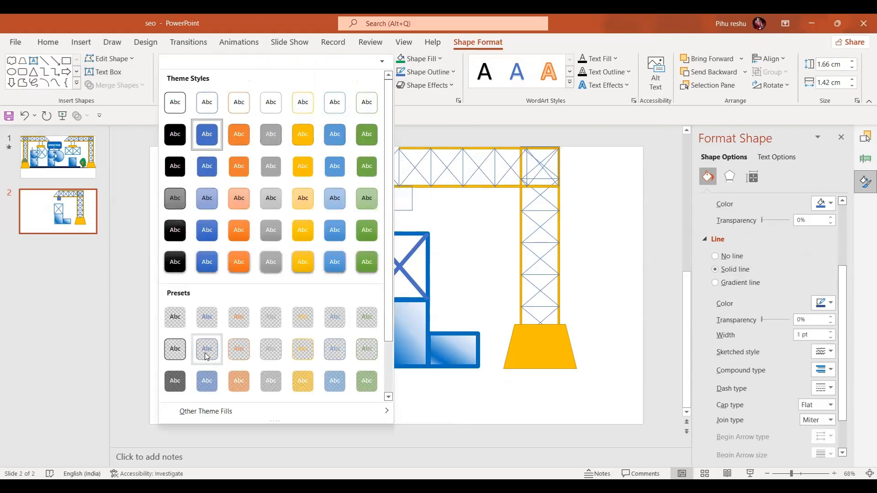
click(206, 357)
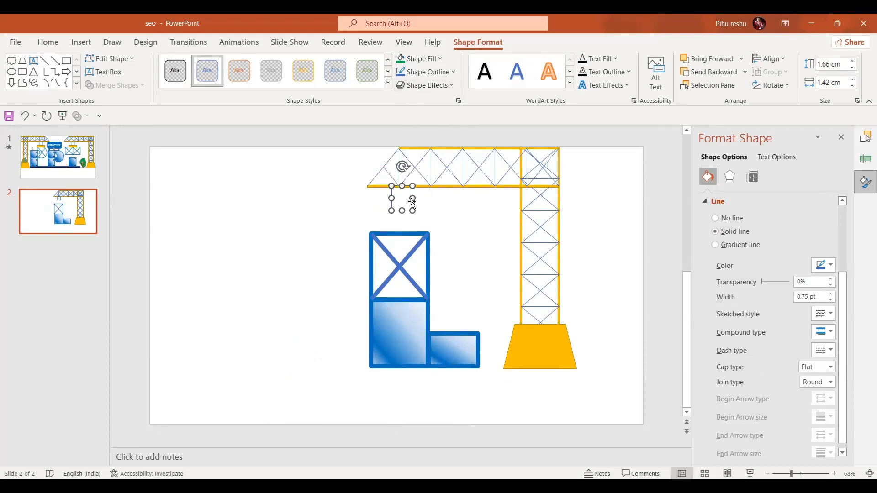
drag(410, 209, 408, 202)
Draw a flat bar about 0.61 cm high and 3.92 cm wide across the small rectangle's lower edge and apply the solid gold style
click(69, 62)
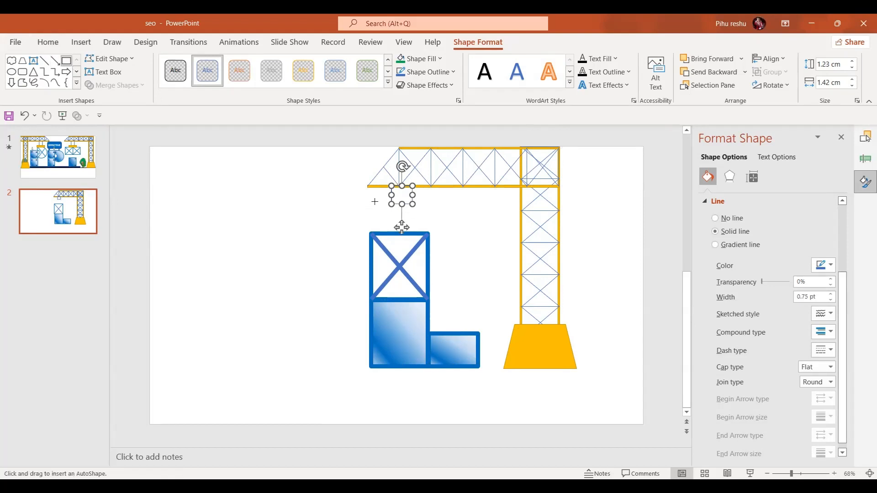
drag(374, 202, 432, 211)
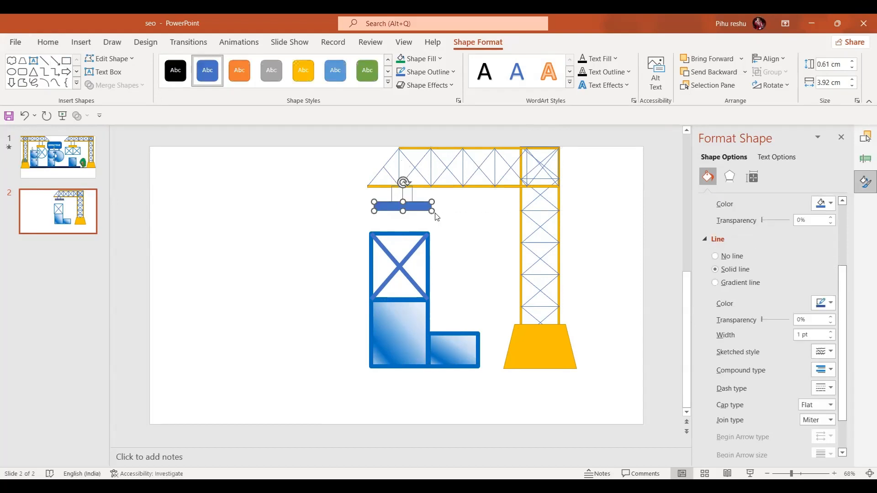
click(306, 70)
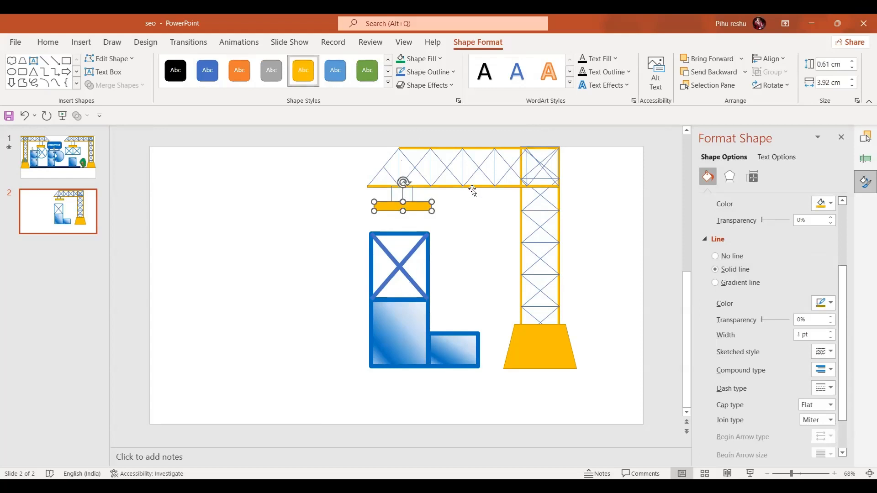
Group the crane arm with the small outlined rectangle and the gold bar hanging beneath it
click(438, 176)
scroll(437, 182, up, 1)
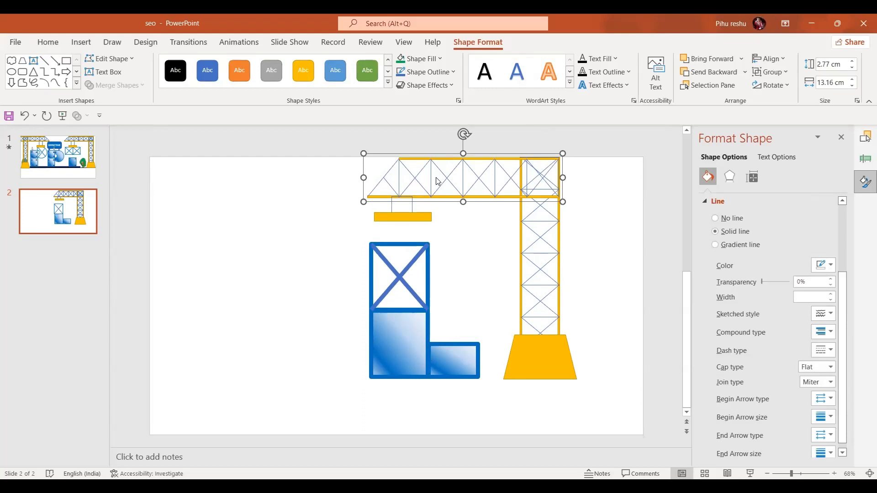
click(410, 206)
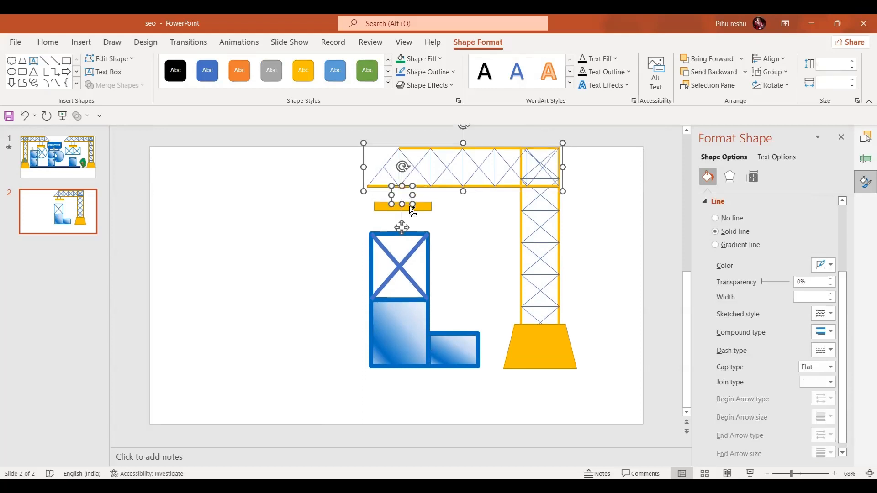
shift+click(425, 223)
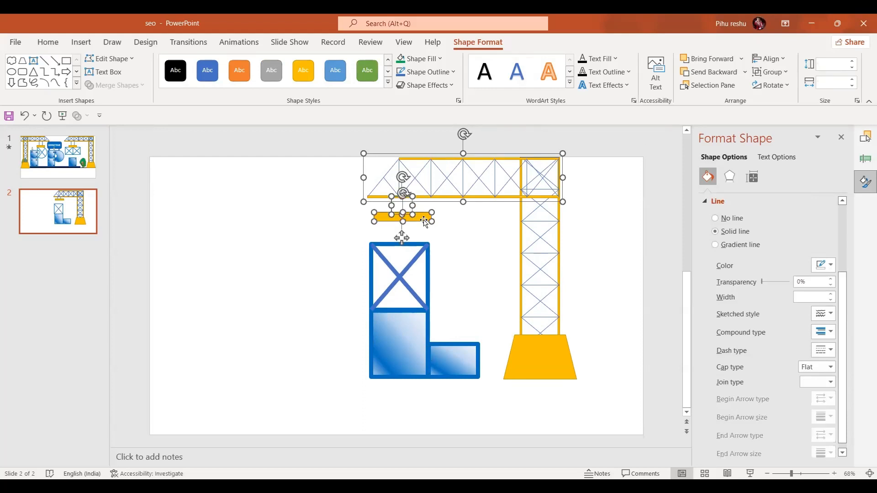
key(ctrl+g)
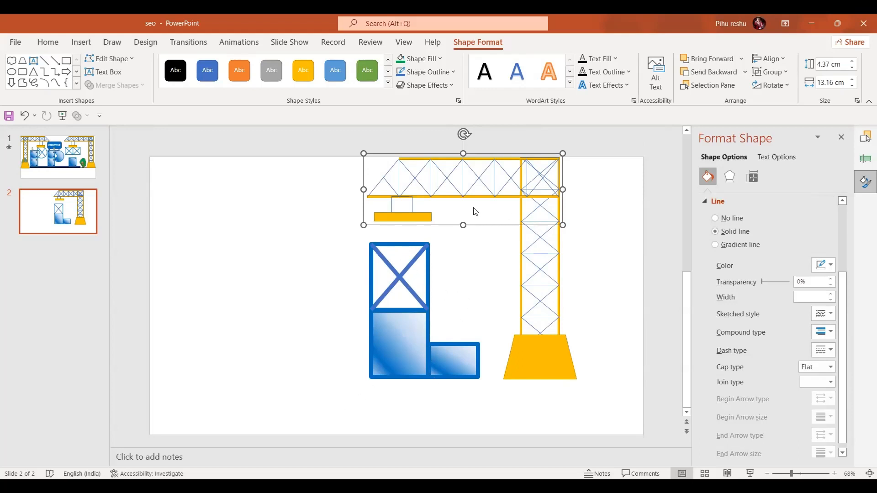
Raise the crossed frame to hang directly under the gold bar and nudge both gradient blocks slightly right to line up with it
drag(410, 299, 413, 265)
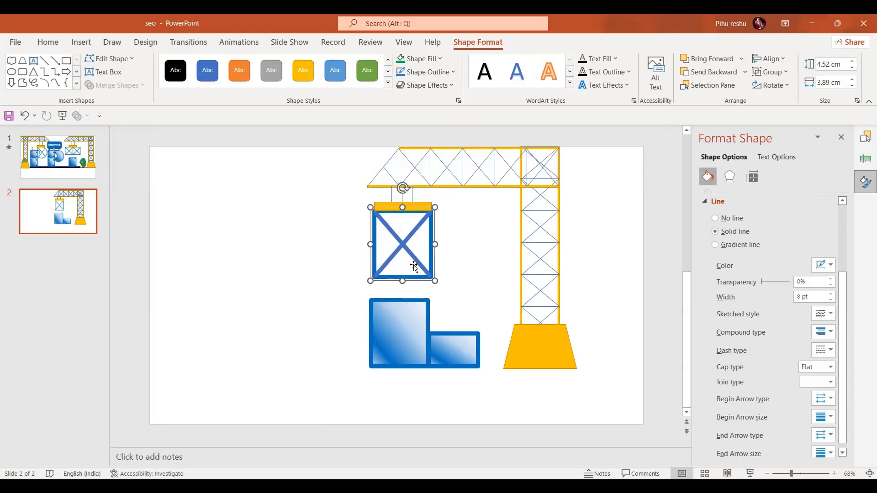
drag(343, 295, 530, 413)
key(ctrl+Right)
key(ctrl+Right)
key(ctrl+Right)
key(ctrl+Right)
key(ctrl+Right)
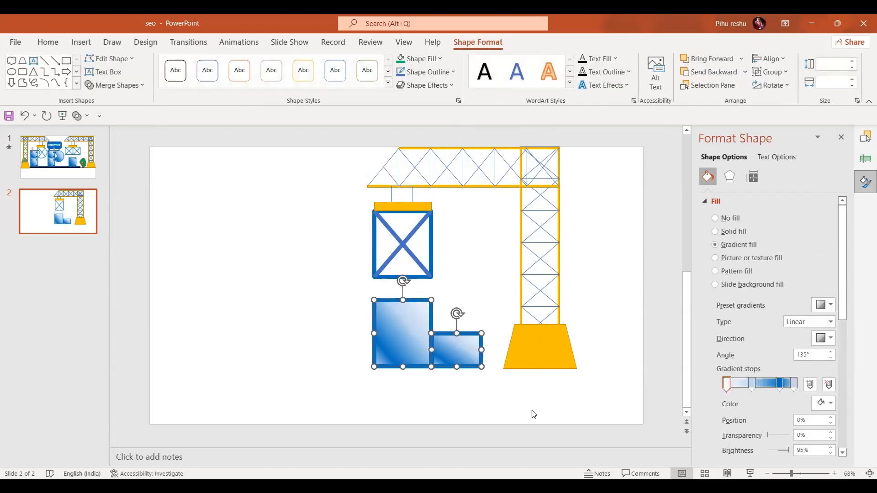
Apply the Lines motion path animation to the crane arm group and the crossed frame together
click(401, 171)
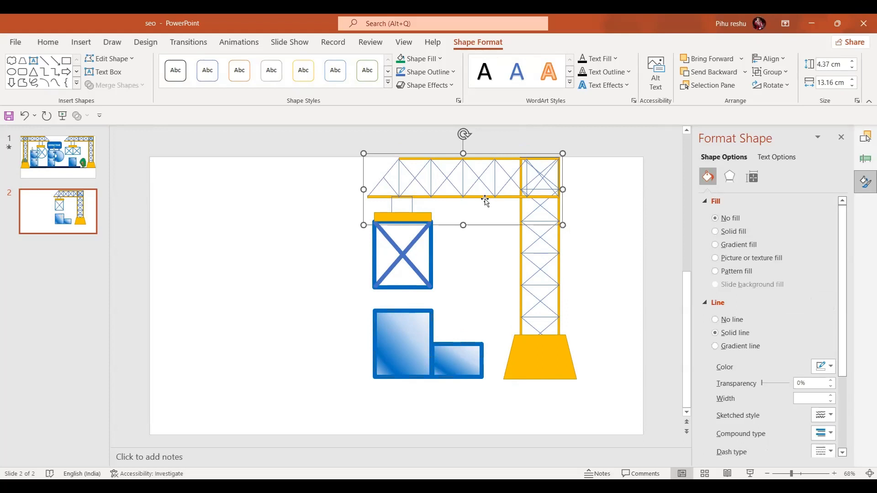
click(410, 273)
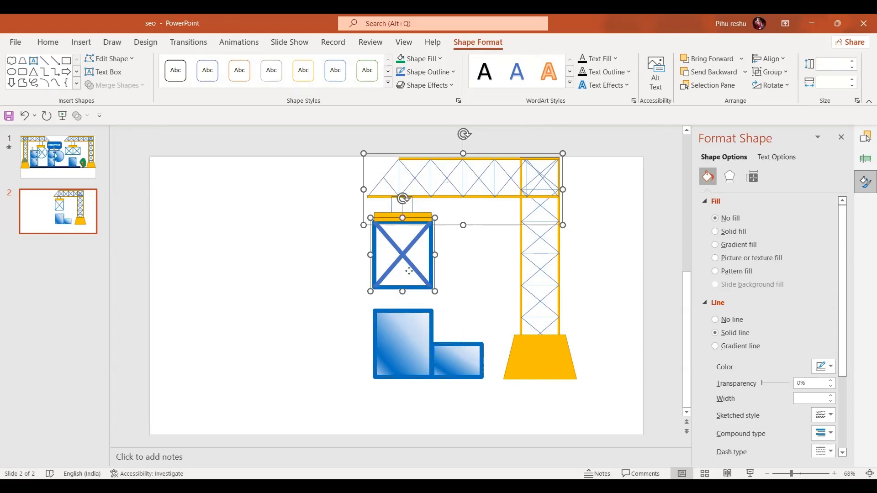
click(235, 44)
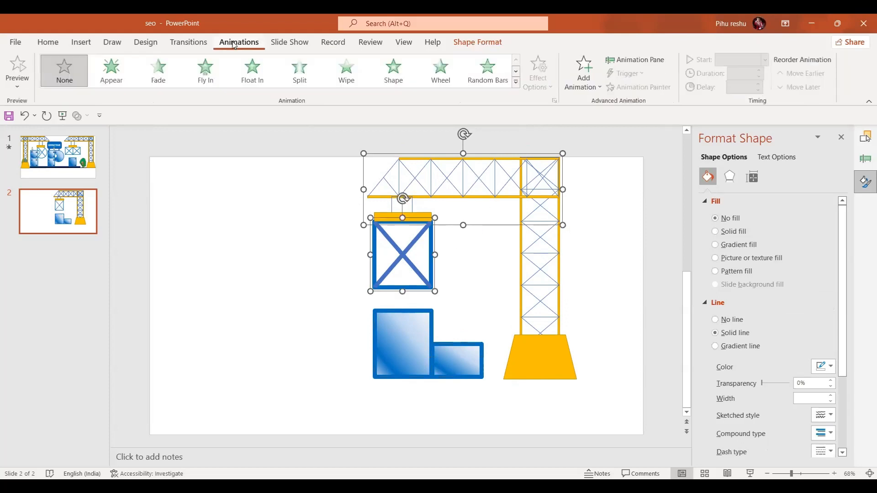
click(517, 81)
scroll(516, 117, down, 1)
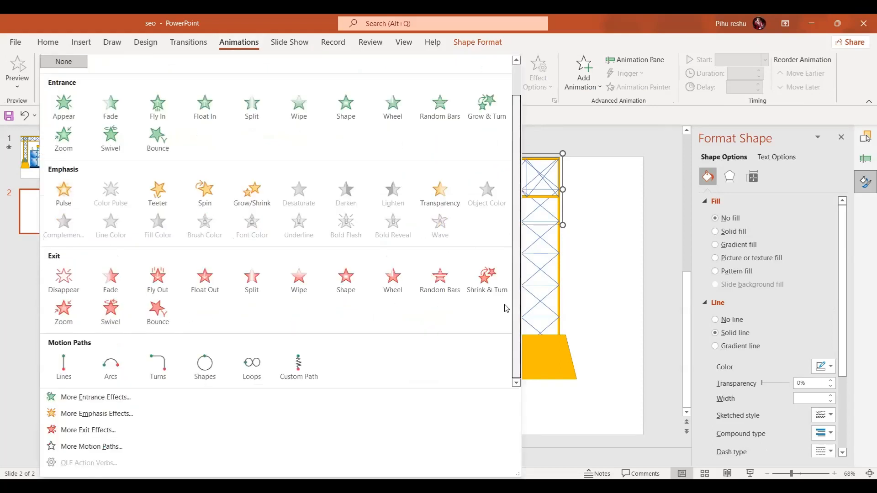
click(63, 368)
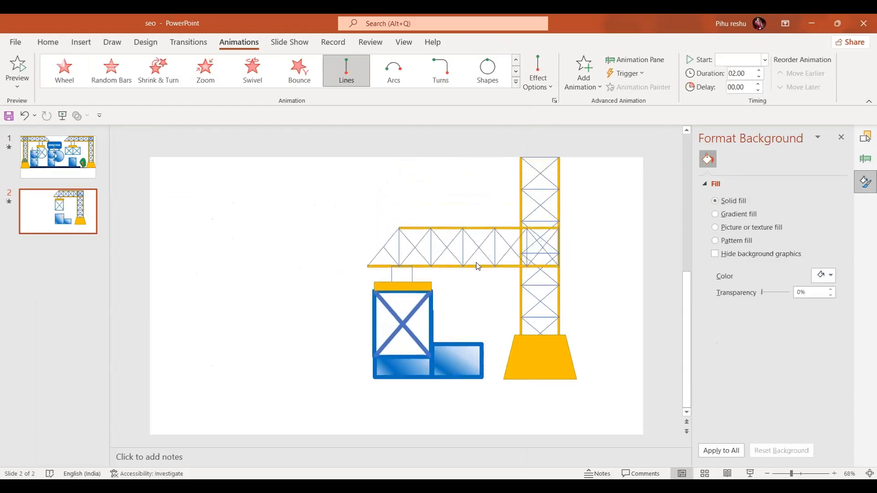
Shorten the crossed frame's downward motion path to end on top of the tall block, and shorten the arm's path by the same distance
click(864, 159)
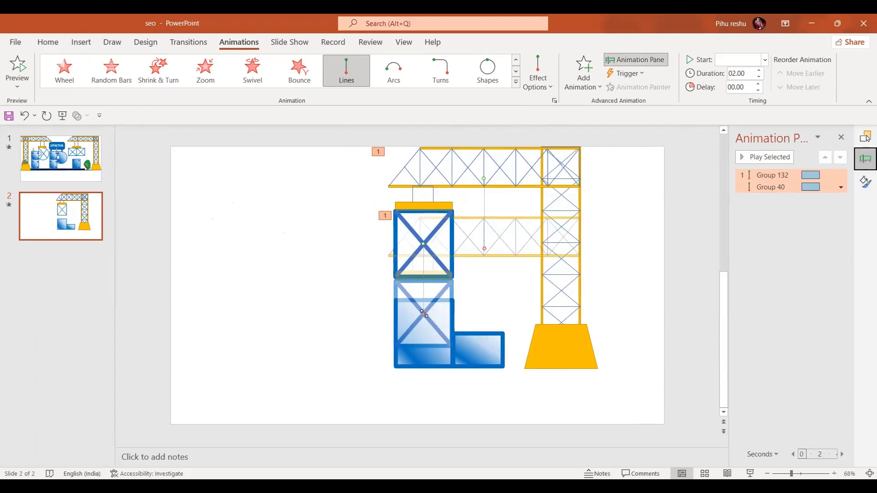
drag(423, 313, 425, 267)
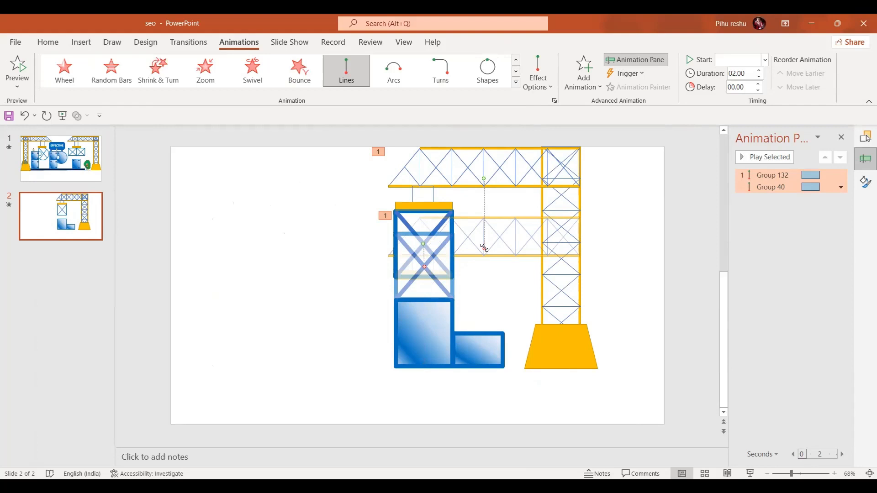
drag(484, 248, 485, 202)
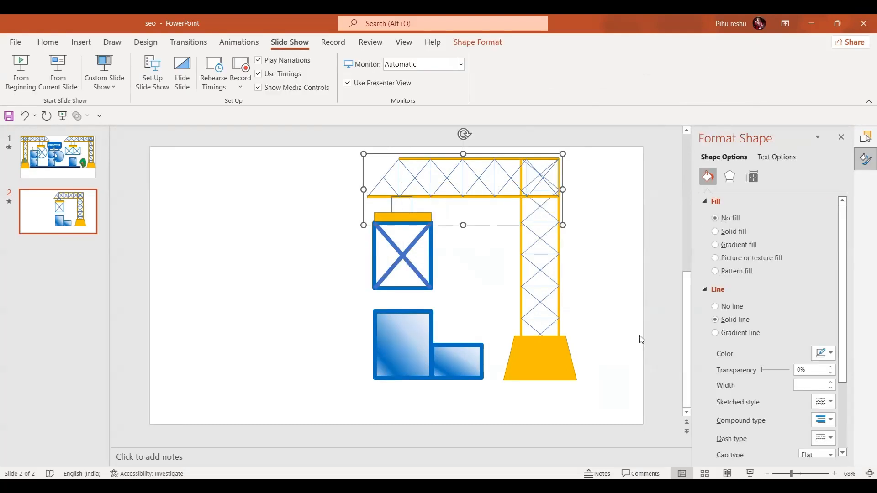
Deselect everything and start the slide show from slide 2 to preview the crane animation
click(639, 336)
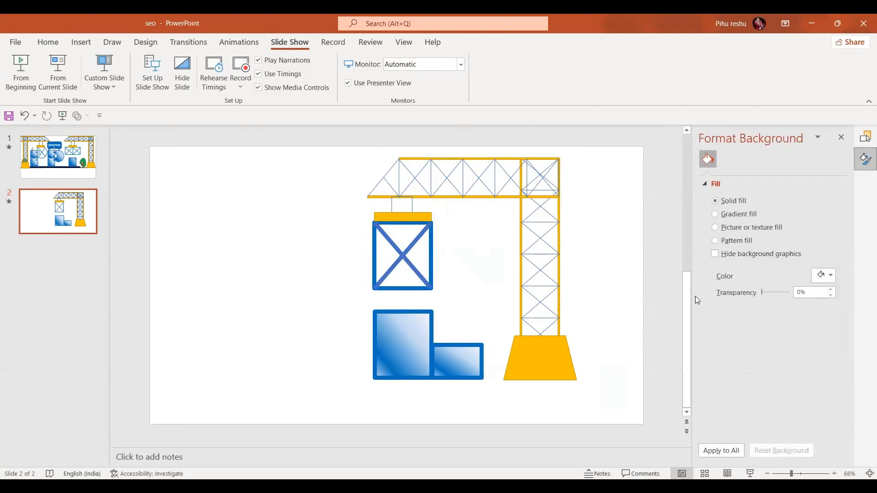
click(751, 474)
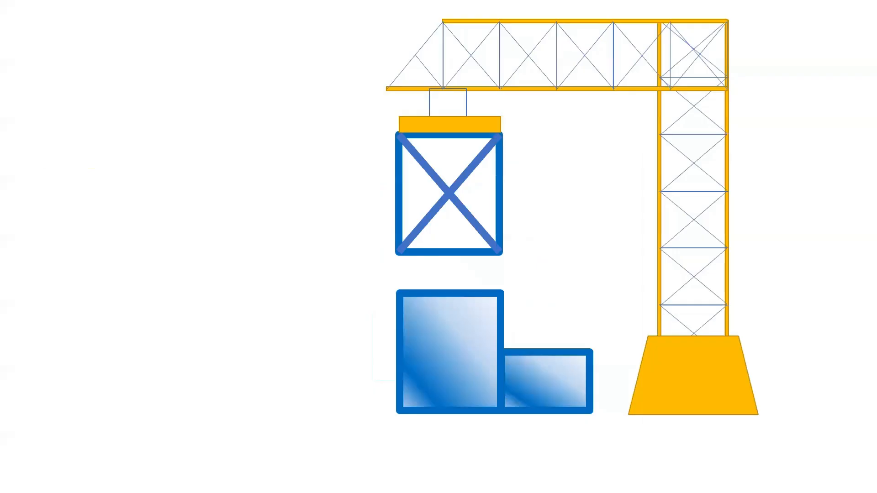